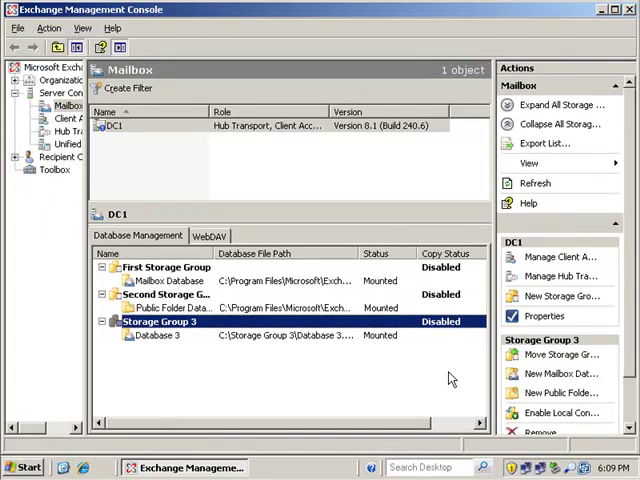
Step: Close the Exchange console and open Computer Management for this machine via My Computer > Manage
key(alt+F4)
click(27, 466)
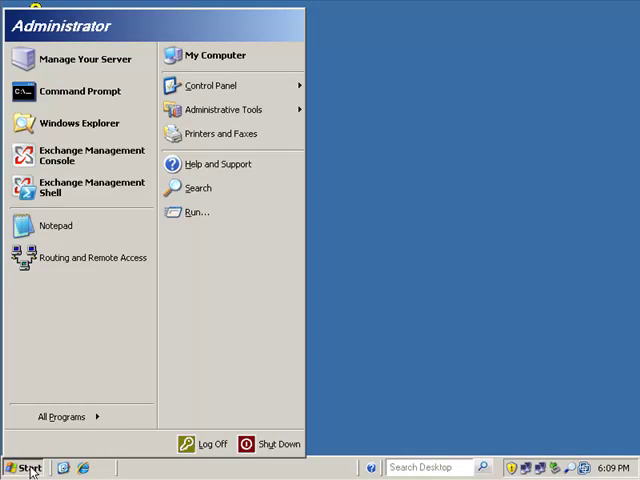
right_click(230, 62)
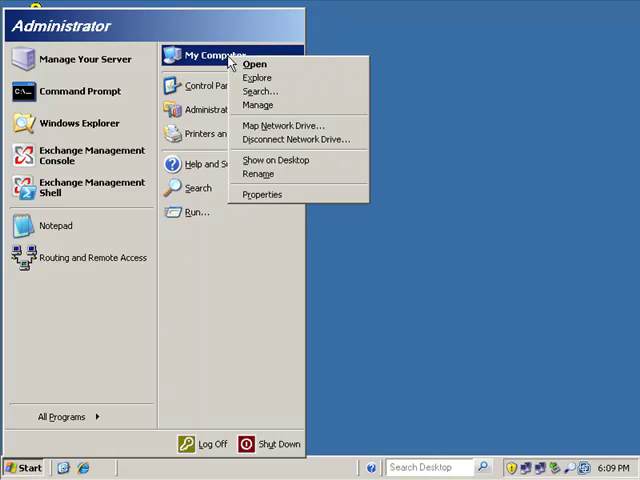
click(300, 106)
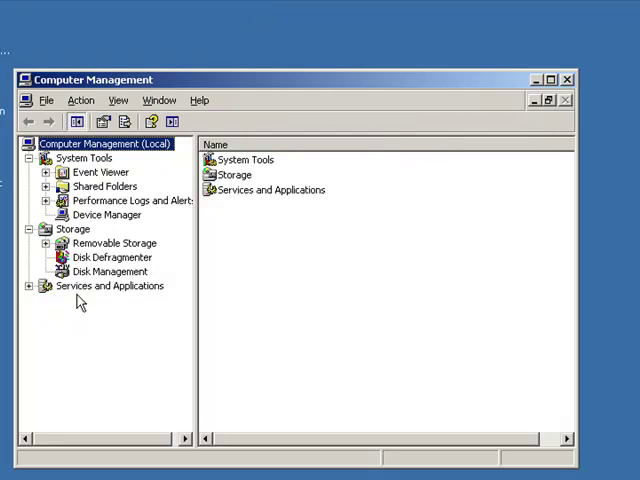
Step: Show Disk Management and bring up actions for Disk 1's 8 GB unallocated space
click(108, 273)
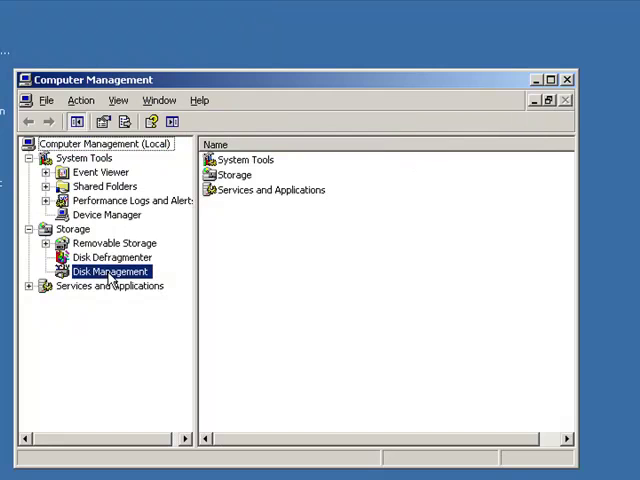
click(550, 79)
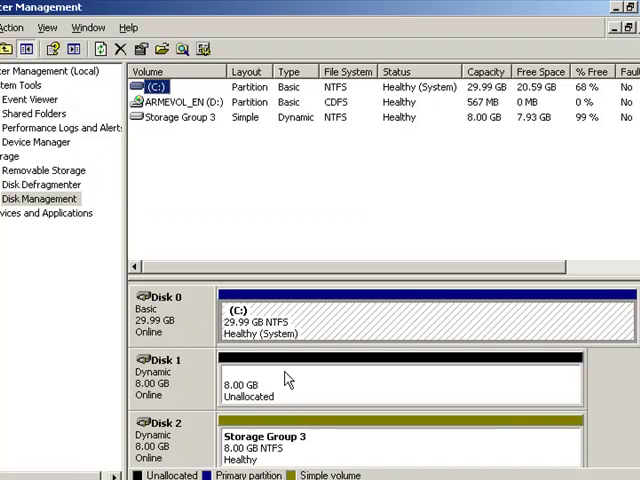
click(343, 393)
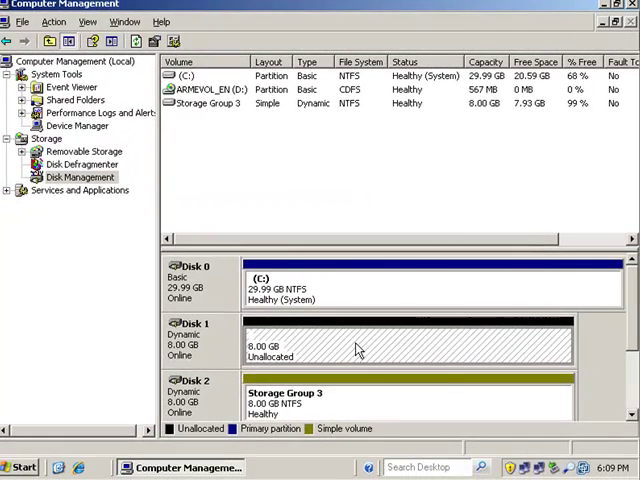
right_click(357, 349)
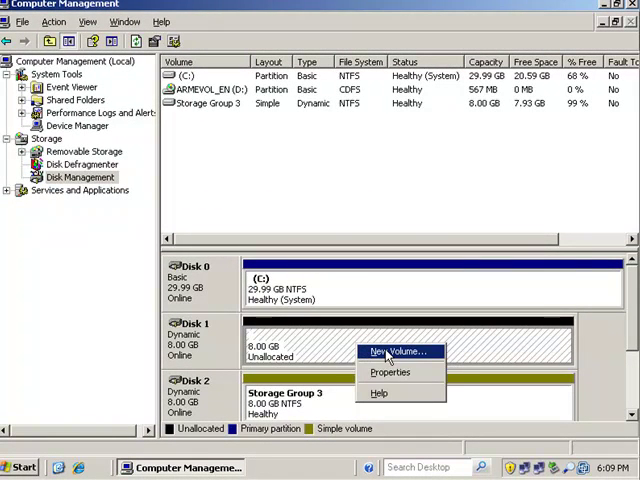
Step: Start the New Volume Wizard as a simple volume using all of Disk 1
click(388, 354)
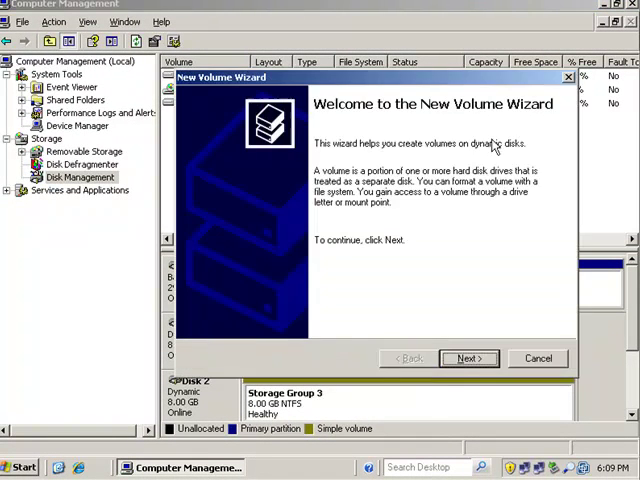
click(467, 360)
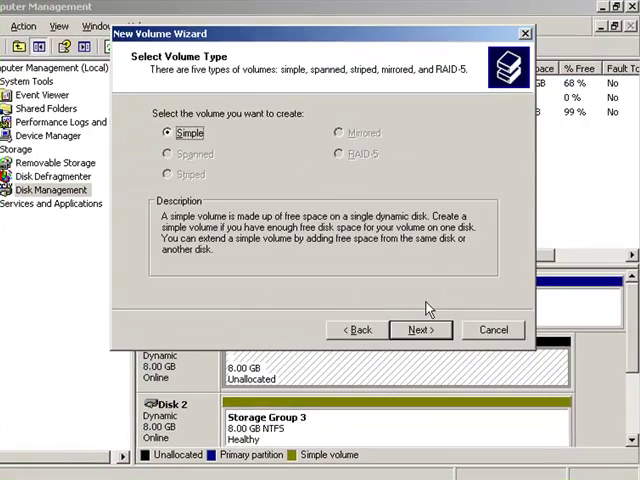
click(430, 332)
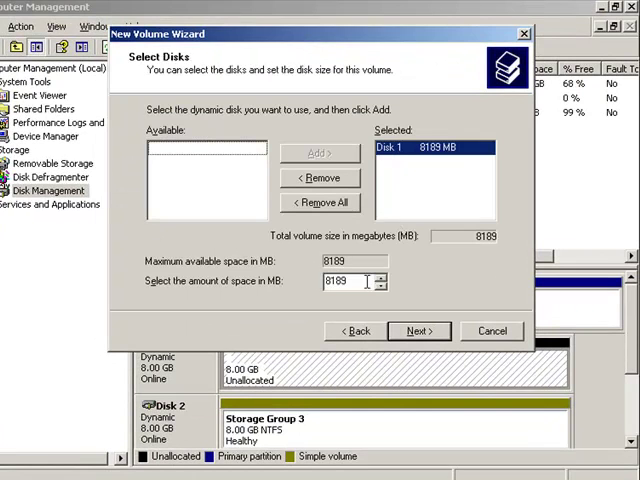
click(420, 332)
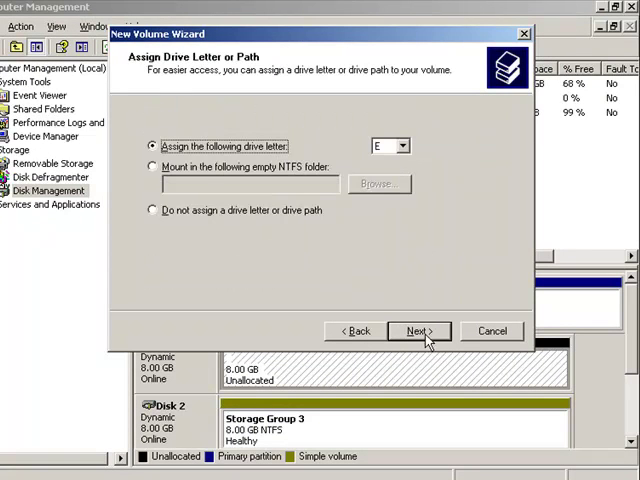
Step: Choose to mount the volume in the empty NTFS folder C:\LCR Copy of Storage Group 3
click(157, 168)
click(385, 186)
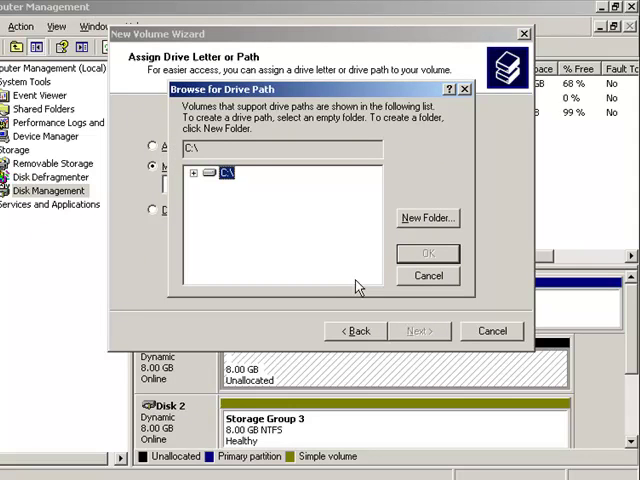
click(194, 174)
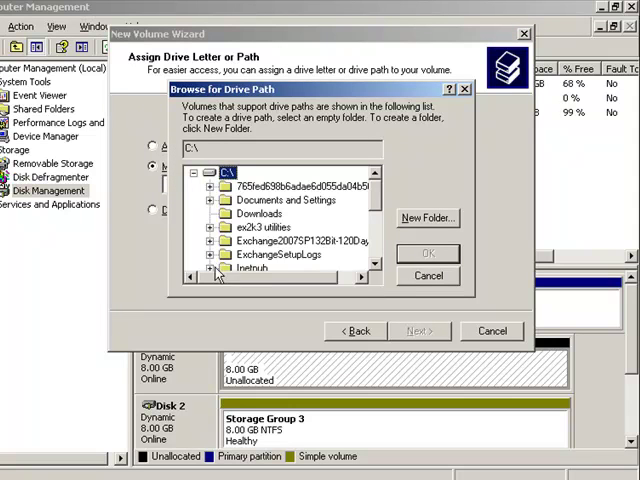
click(377, 266)
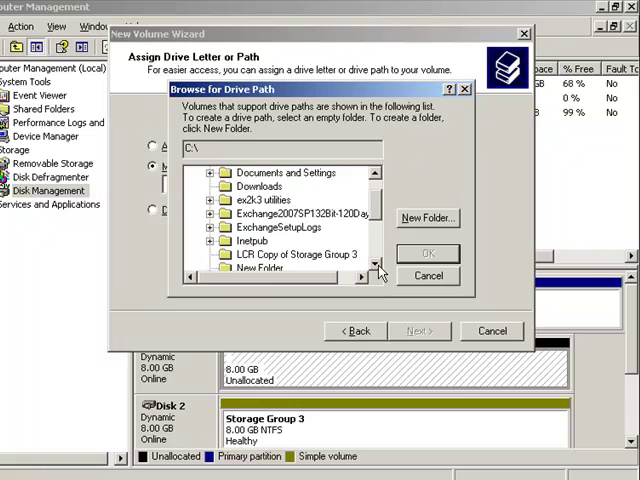
click(377, 266)
click(324, 242)
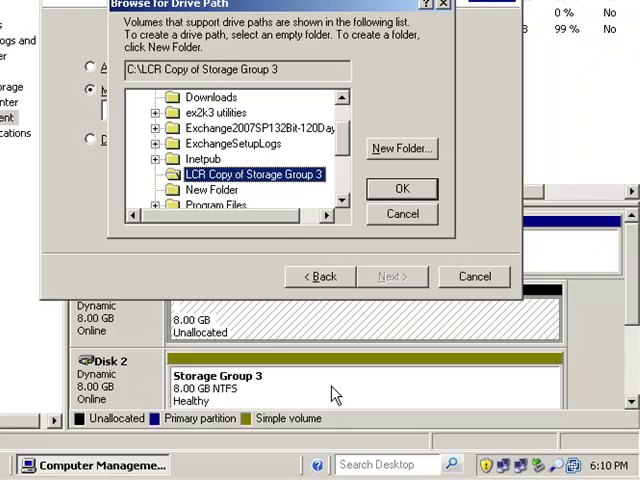
Step: Confirm the mount folder and finish creating the NTFS volume labelled LCR Copy with a quick format
click(396, 194)
click(388, 280)
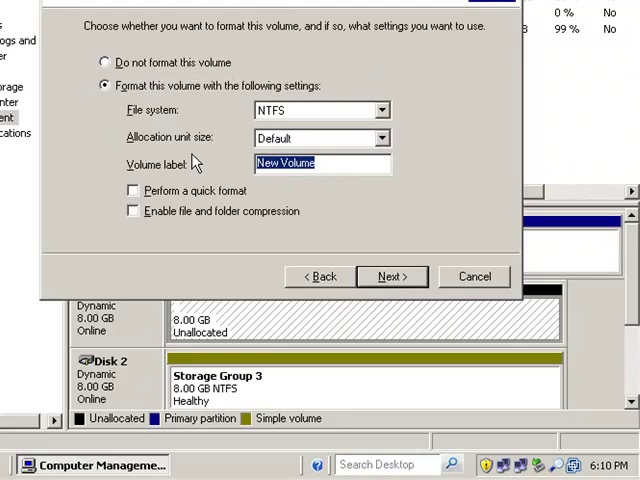
text(L)
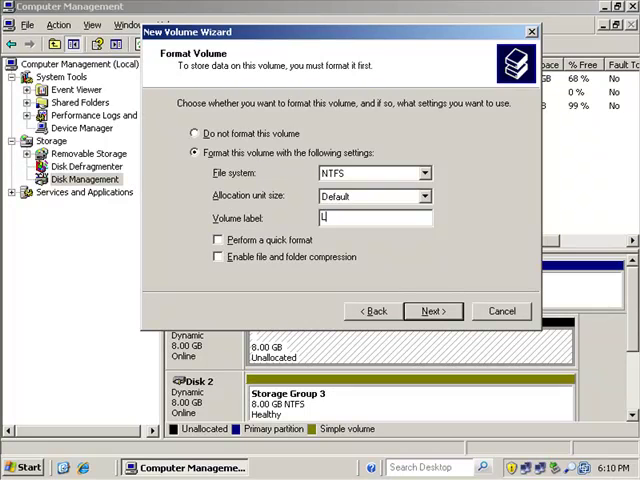
text(CR Copy)
click(296, 241)
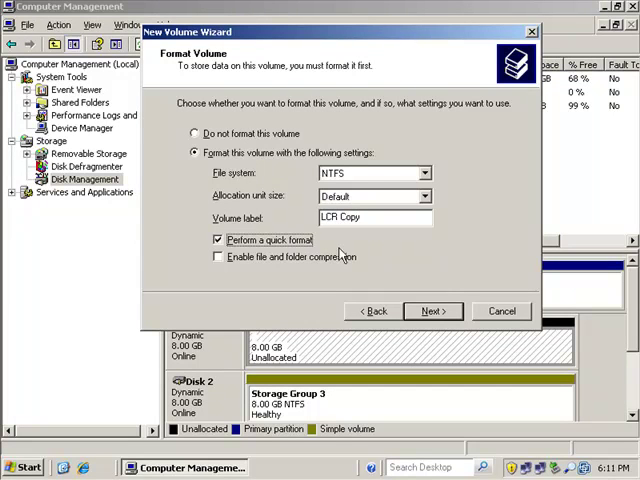
click(420, 316)
click(423, 318)
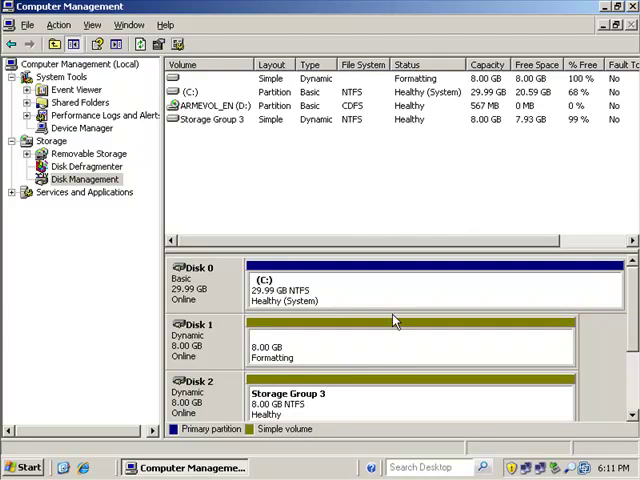
click(366, 353)
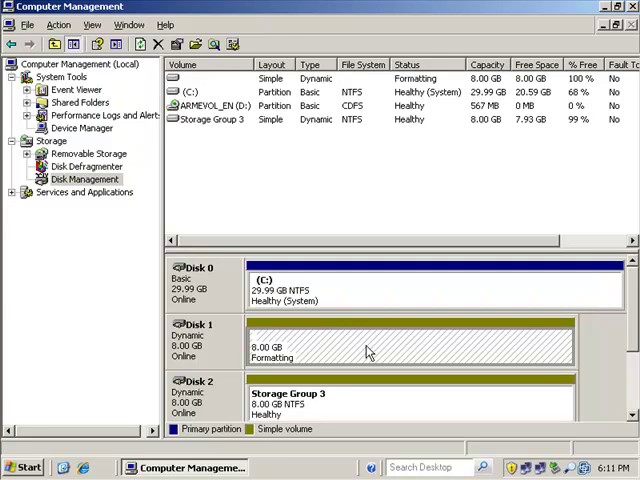
Step: Browse drive C in Explorer and view the mounted LCR Copy of Storage Group 3 folder
right_click(12, 474)
click(88, 401)
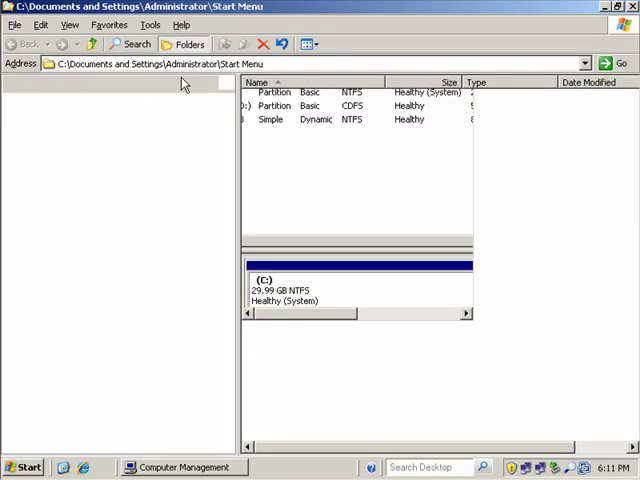
click(41, 181)
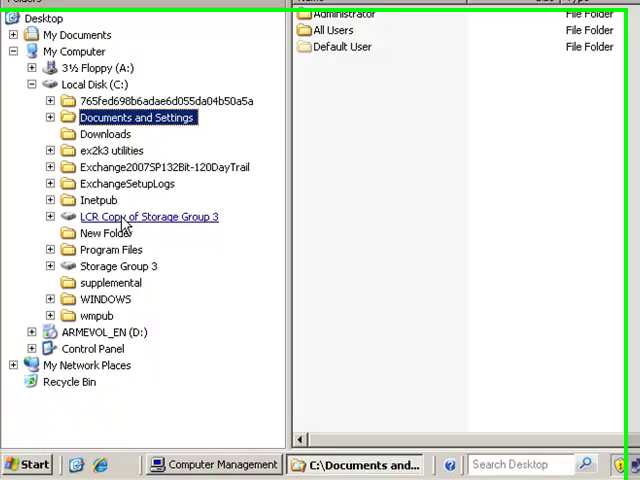
click(124, 218)
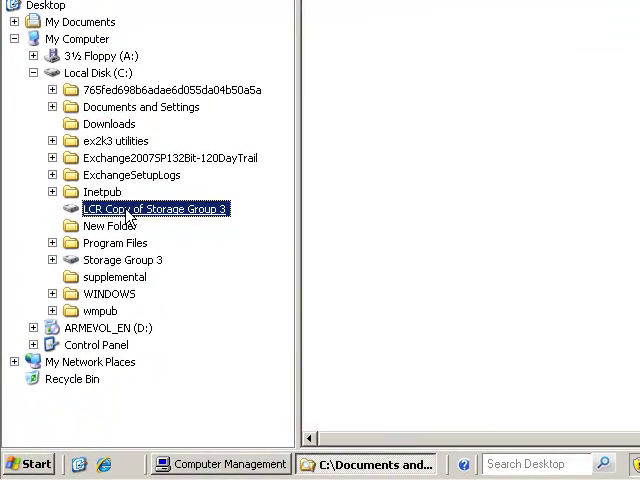
Step: Check the LCR Copy volume is healthy in Disk Management and close Computer Management
click(226, 465)
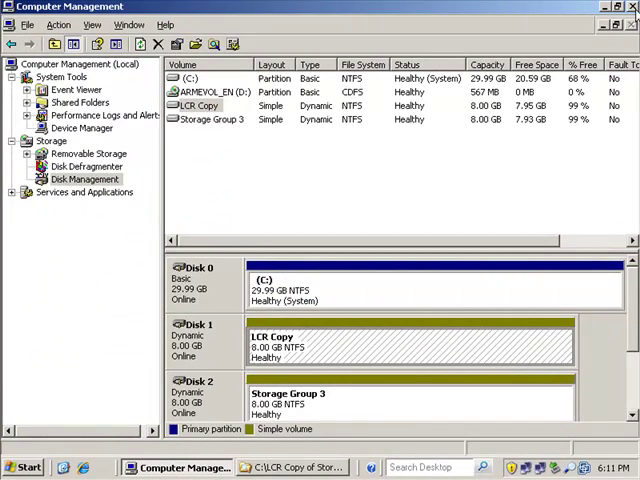
click(633, 7)
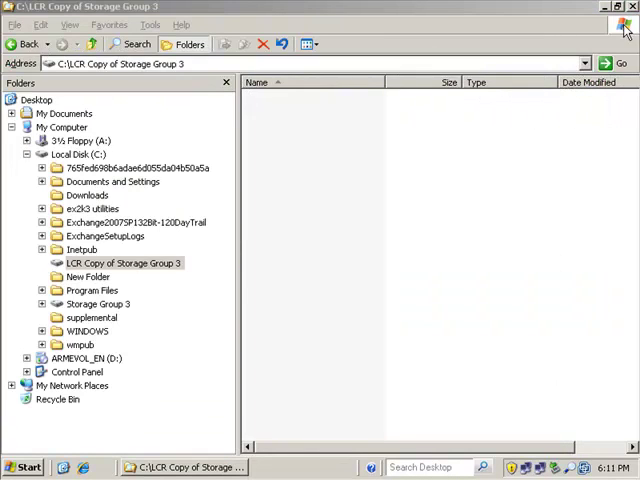
Step: Close Explorer, relaunch Exchange Management Console and dismiss the unlicensed servers notice
click(633, 7)
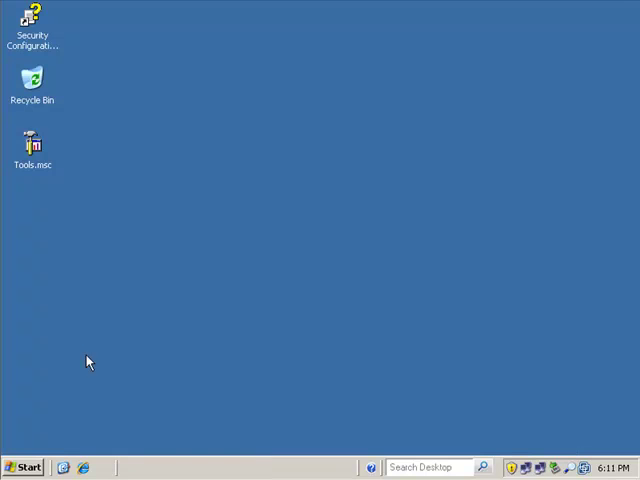
click(33, 467)
click(428, 103)
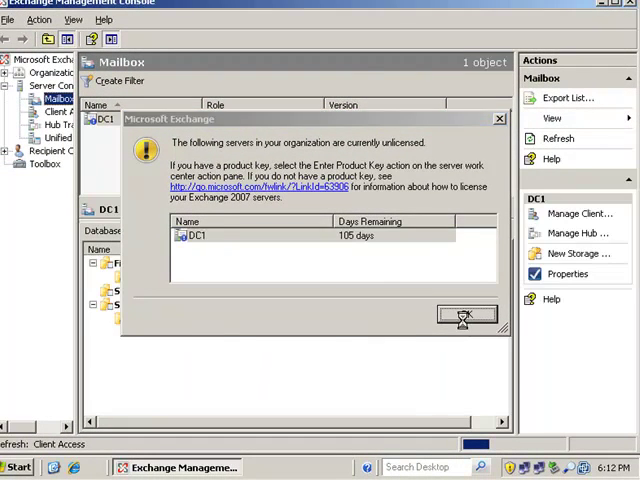
click(465, 316)
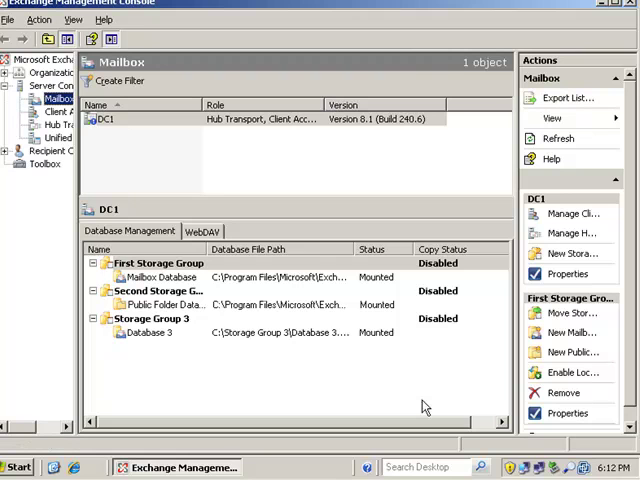
click(378, 338)
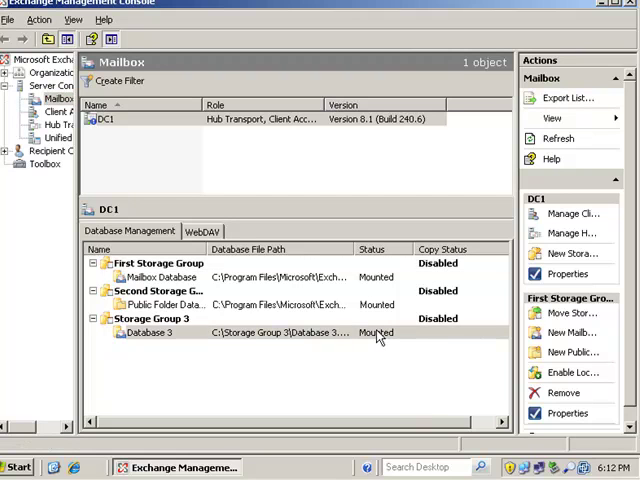
click(379, 338)
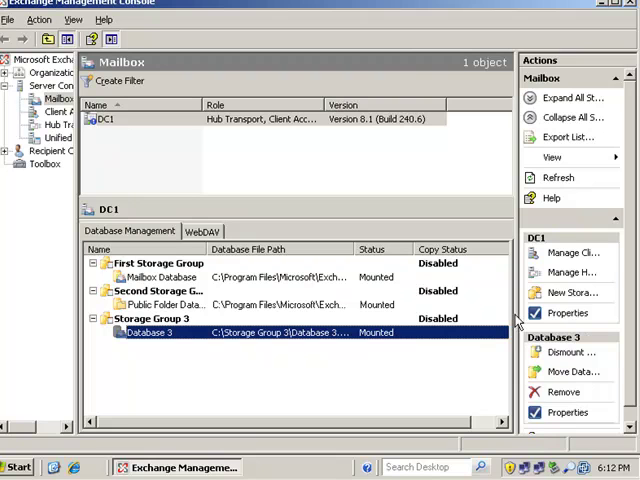
drag(517, 313, 419, 347)
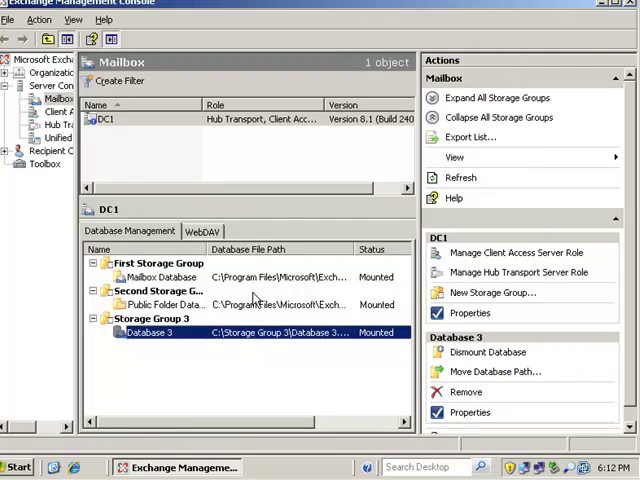
click(190, 280)
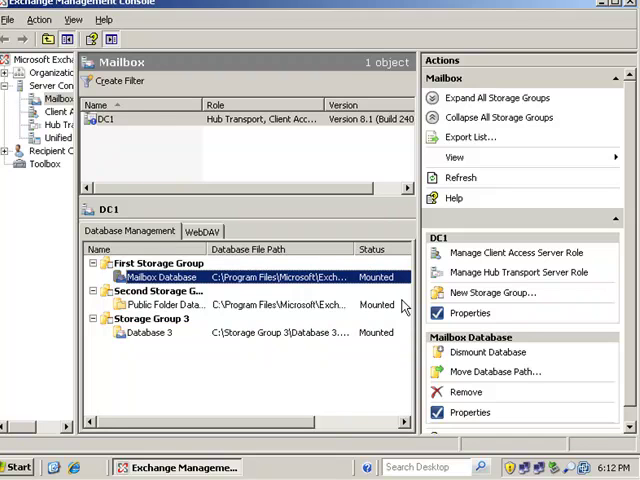
click(148, 264)
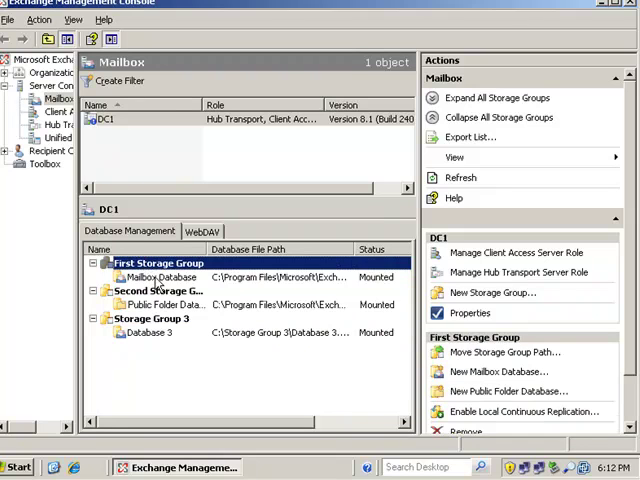
click(160, 278)
click(170, 264)
click(169, 279)
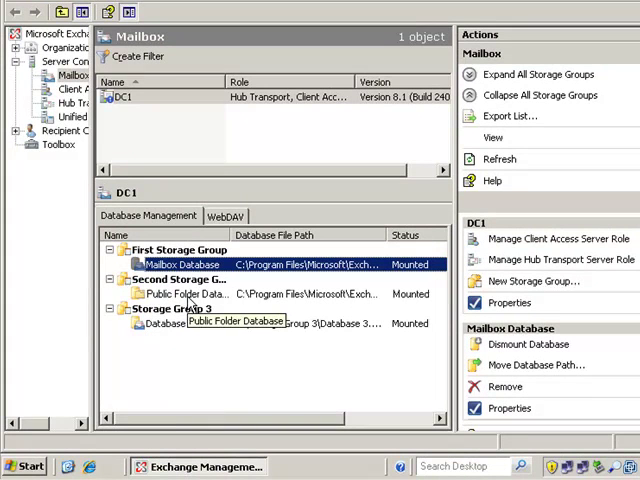
click(204, 268)
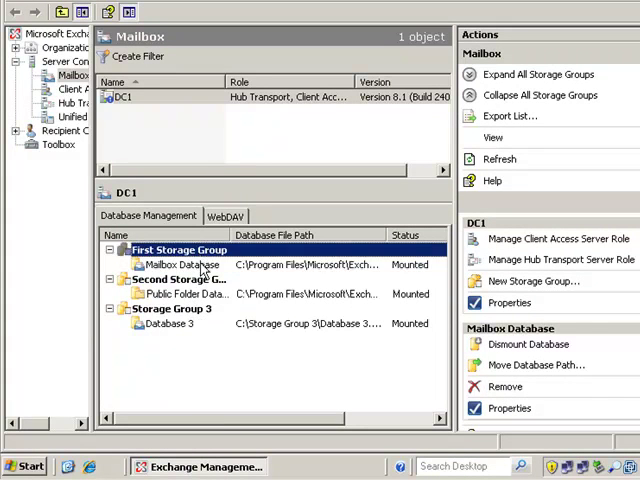
click(230, 305)
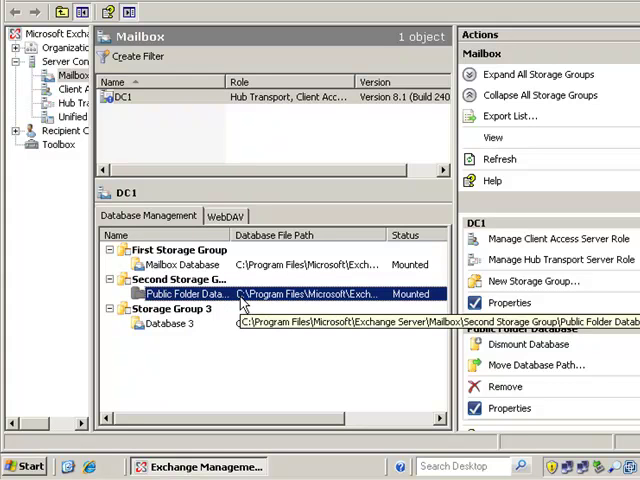
click(207, 265)
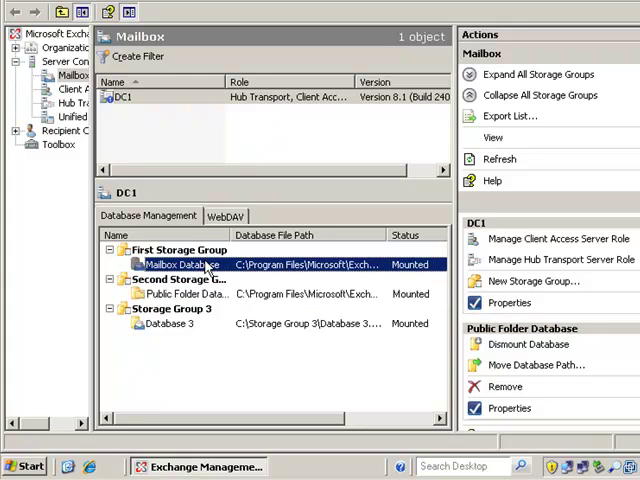
click(202, 312)
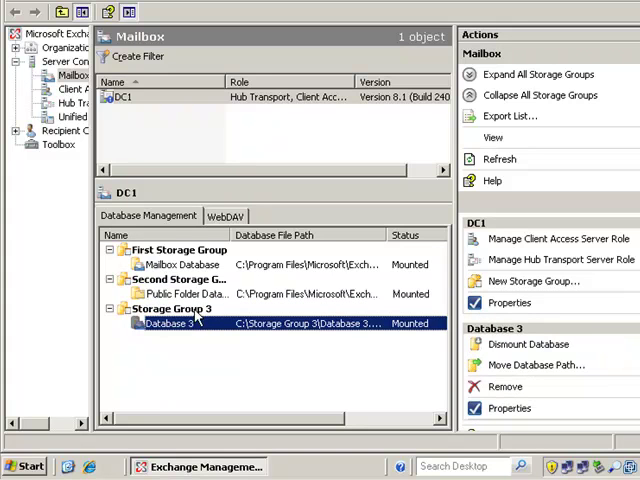
click(200, 312)
Step: Begin enabling LCR for Storage Group 3 with system files in C:\LCR Copy of Storage Group 3
click(203, 312)
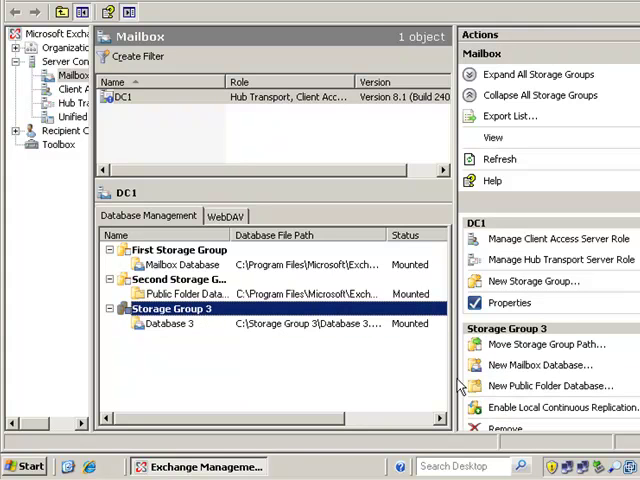
click(536, 416)
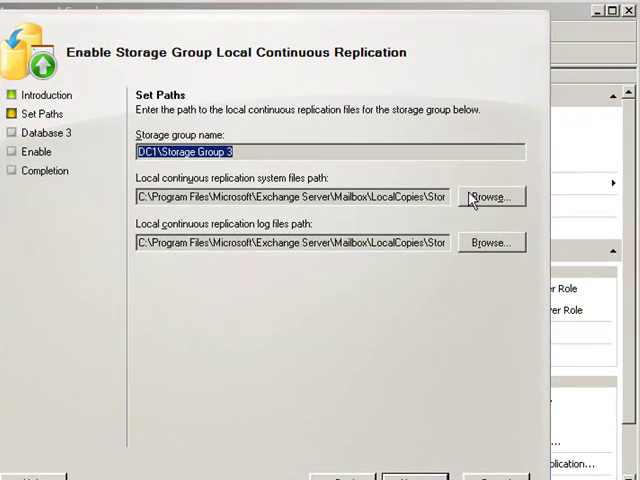
click(473, 198)
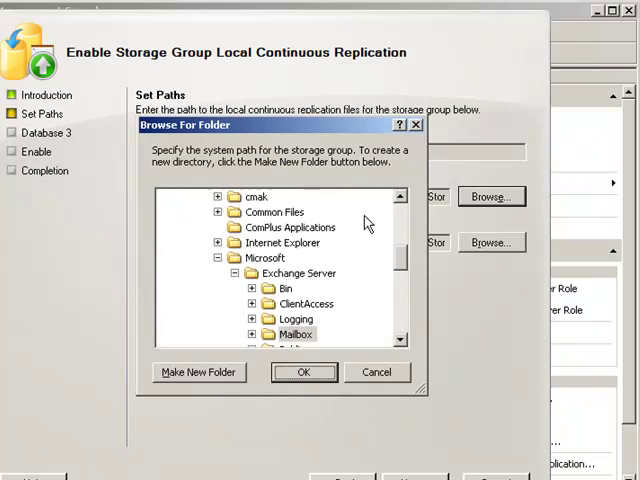
click(217, 258)
drag(405, 272, 405, 233)
click(234, 306)
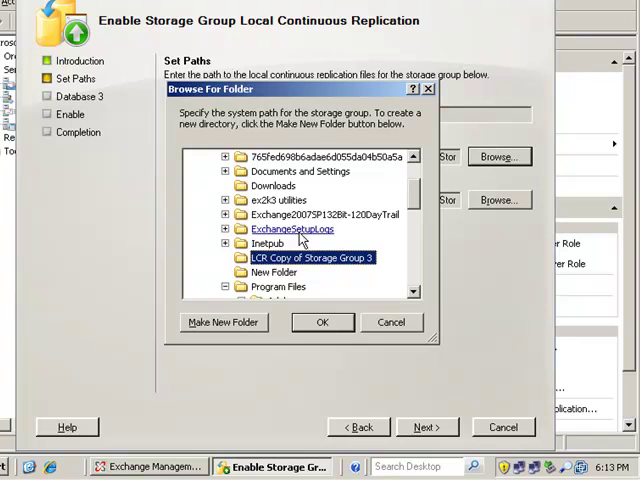
click(335, 325)
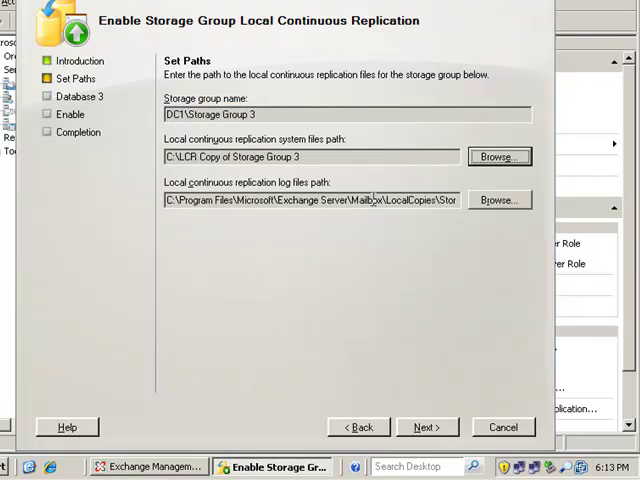
Step: Set the replication log files path to C:\LCR Copy of Storage Group 3 and continue
click(503, 204)
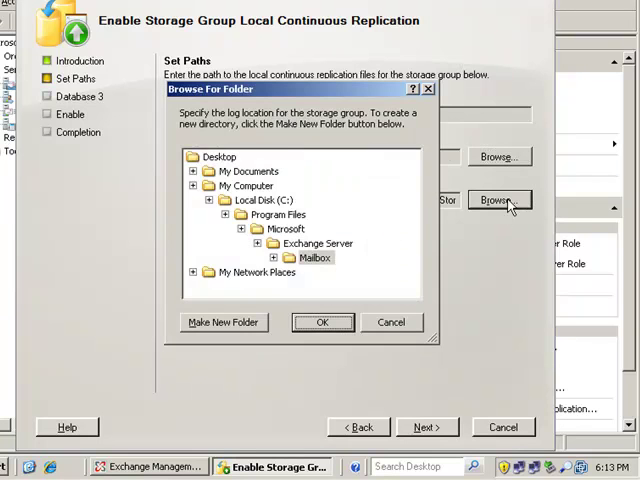
click(240, 214)
drag(415, 250, 399, 204)
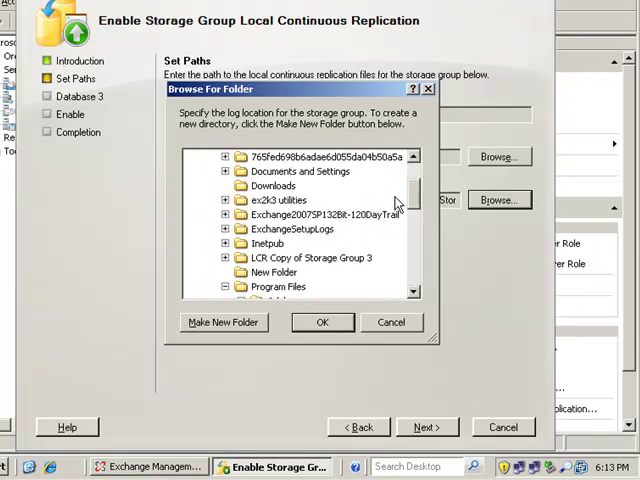
click(254, 258)
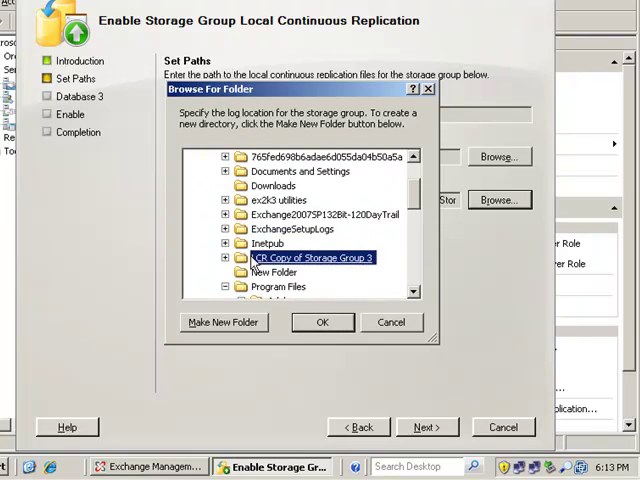
click(330, 328)
click(420, 430)
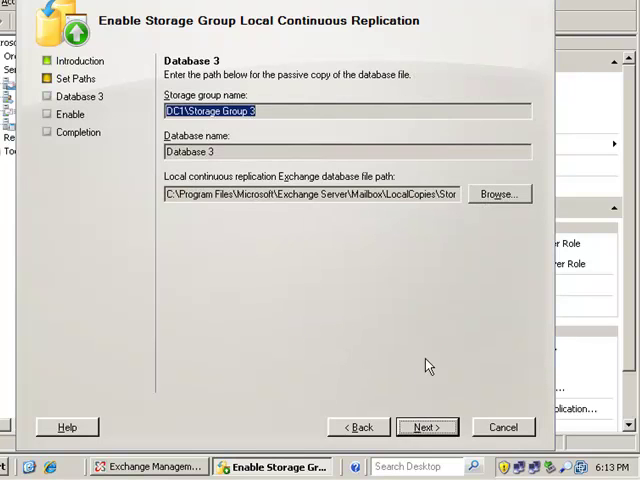
Step: Save the passive copy as Database 3.edb in C:\LCR Copy of Storage Group 3
click(492, 198)
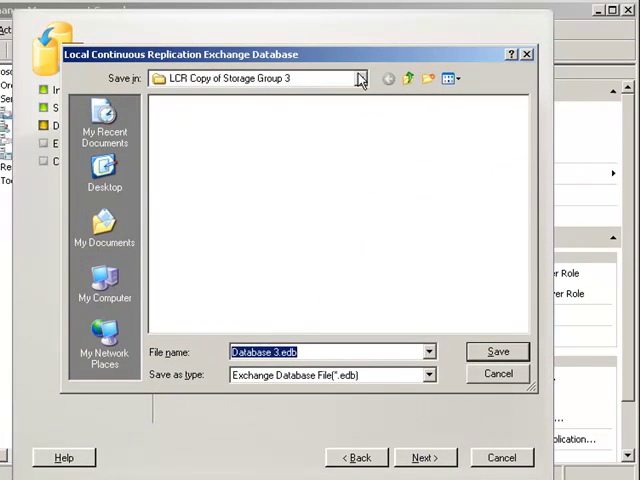
click(360, 80)
click(286, 177)
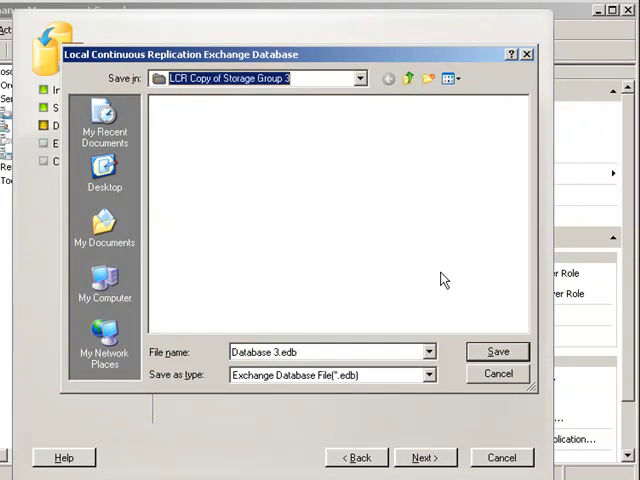
click(480, 354)
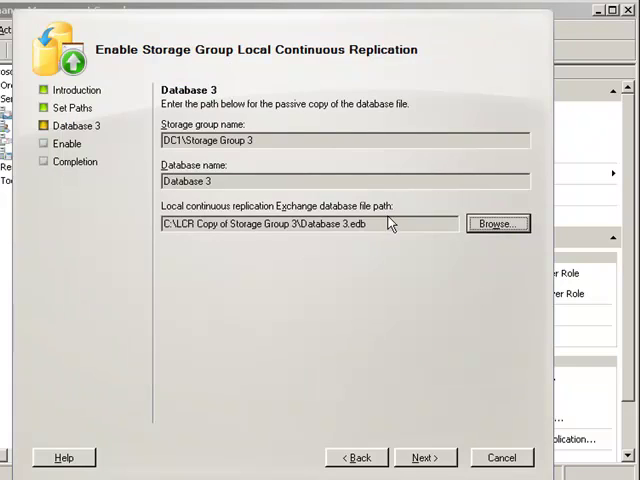
Step: Recheck the system, log and database paths and proceed to the configuration summary
click(357, 457)
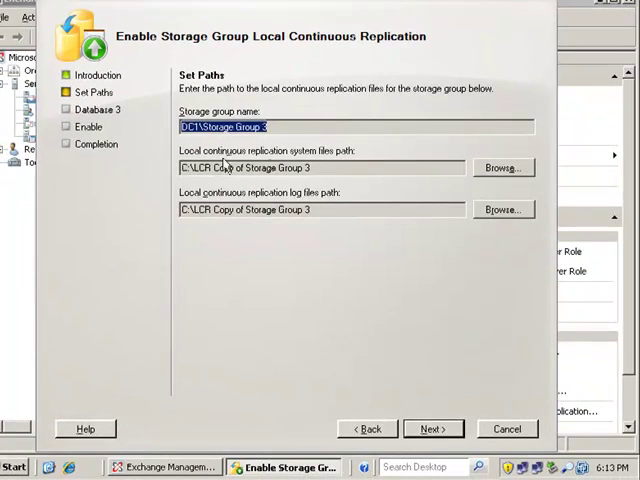
click(431, 431)
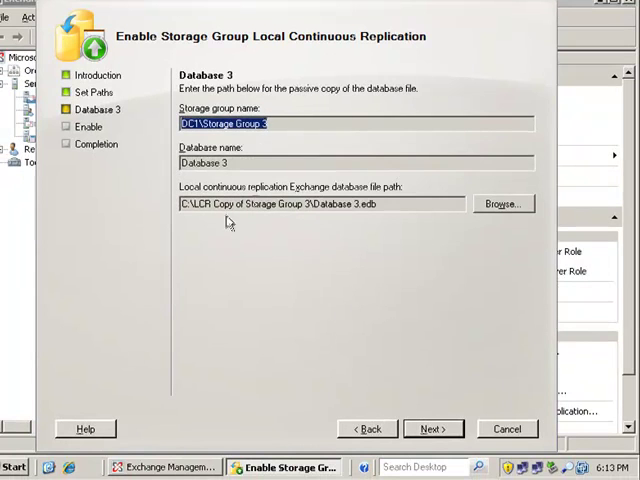
drag(312, 203, 181, 203)
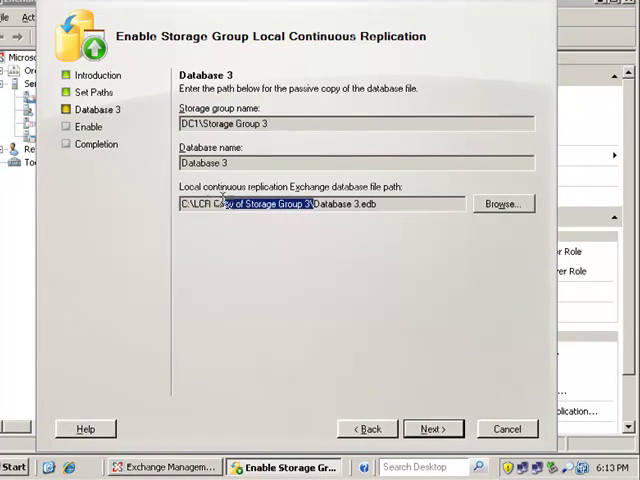
click(443, 433)
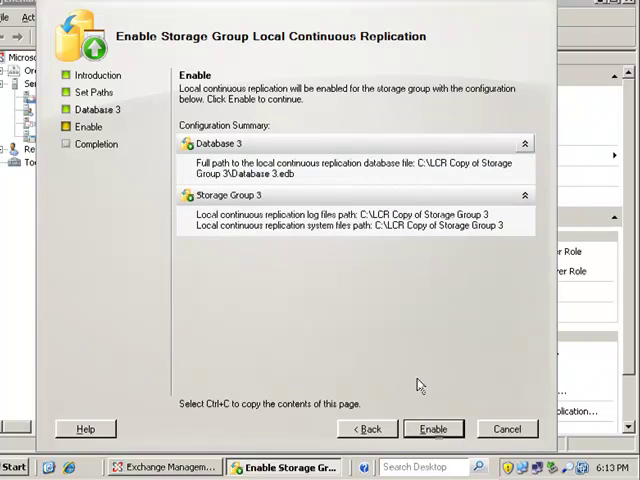
Step: Enable local continuous replication for Storage Group 3 with the chosen paths
click(434, 429)
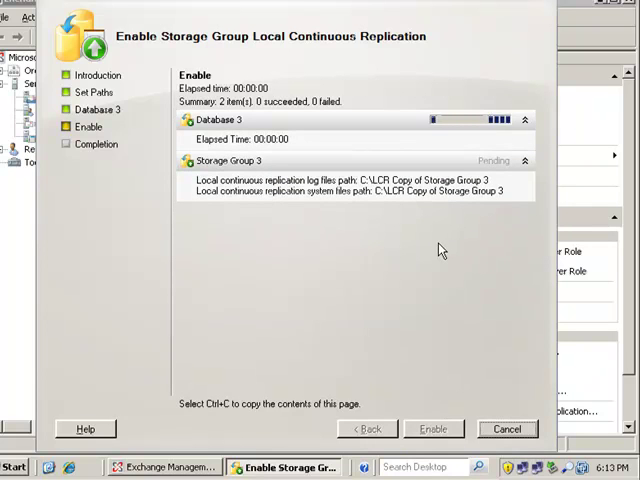